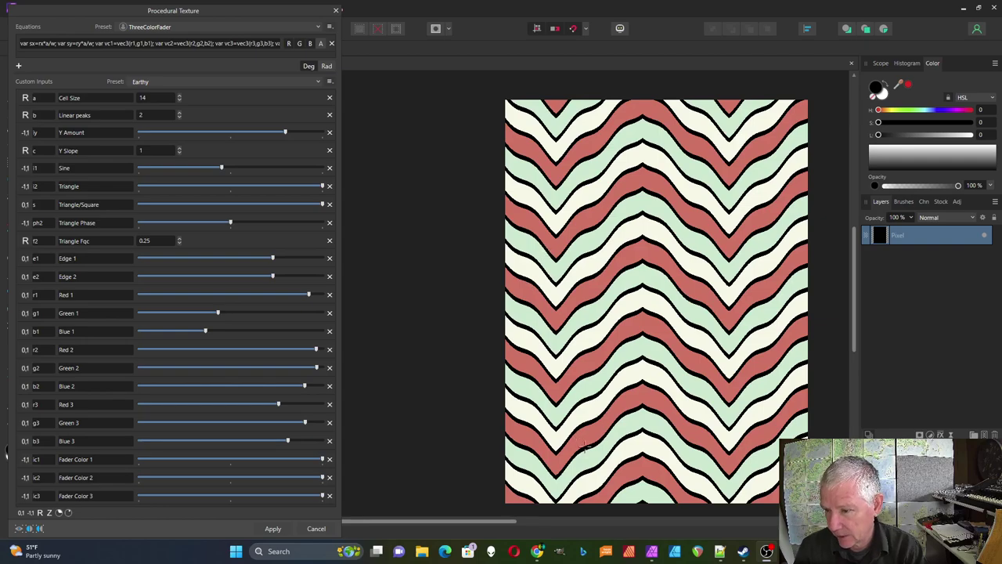
- Bring the Notepad++ window holding the ThreeColorFader shader code in front of the texture dialog
{"action": "mouse_move", "coordinate": [721, 554]}
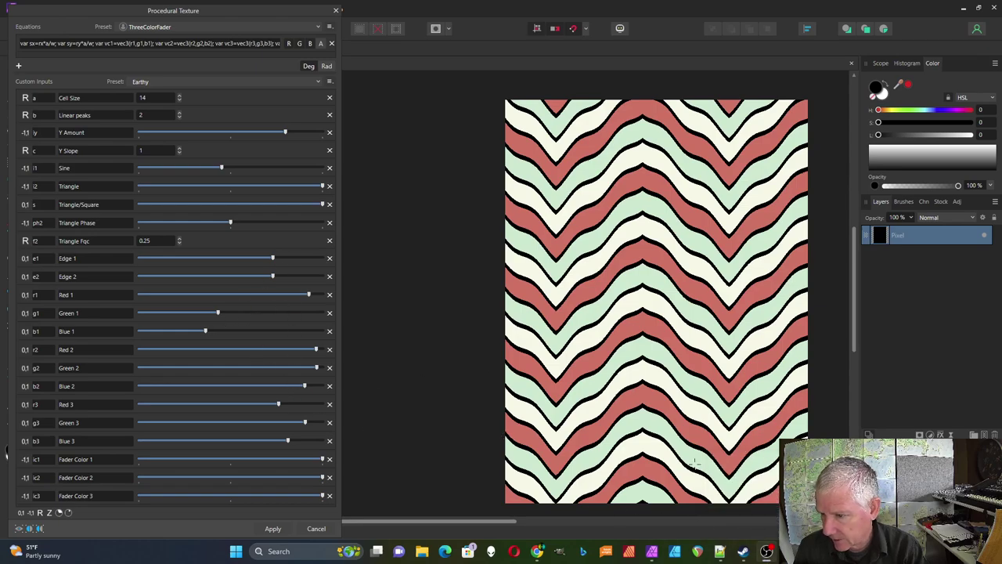
{"action": "left_click", "coordinate": [742, 550]}
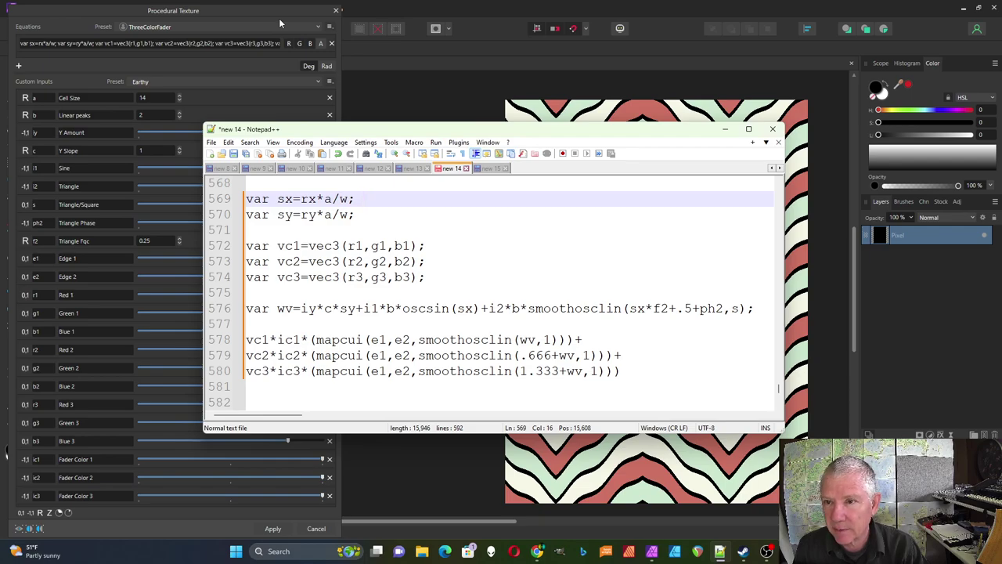
- Switch back to the Procedural Texture dialog and apply the Default preset, then Rainbow
{"action": "key", "text": "alt+Tab"}
{"action": "left_click", "coordinate": [317, 82]}
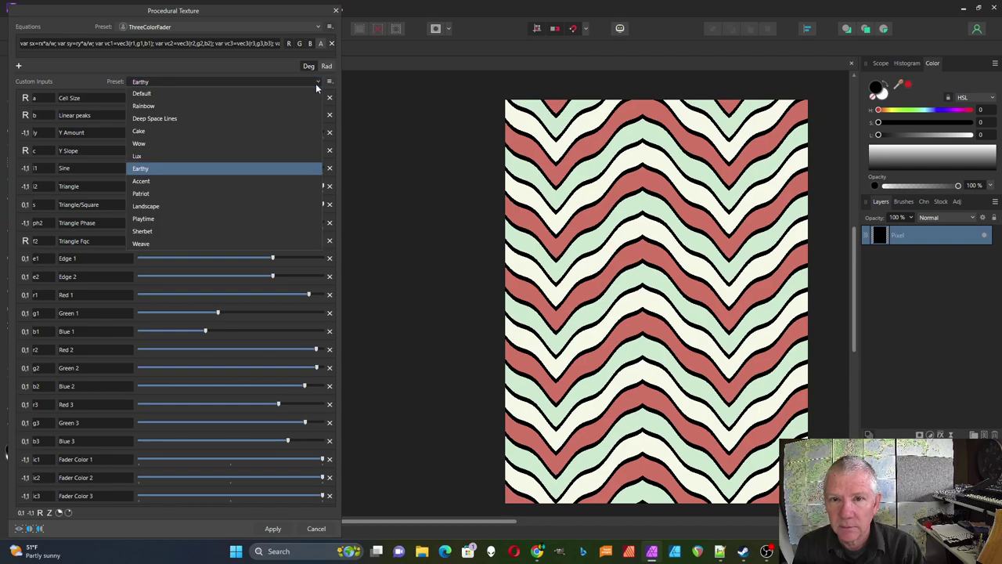
{"action": "left_click", "coordinate": [313, 95]}
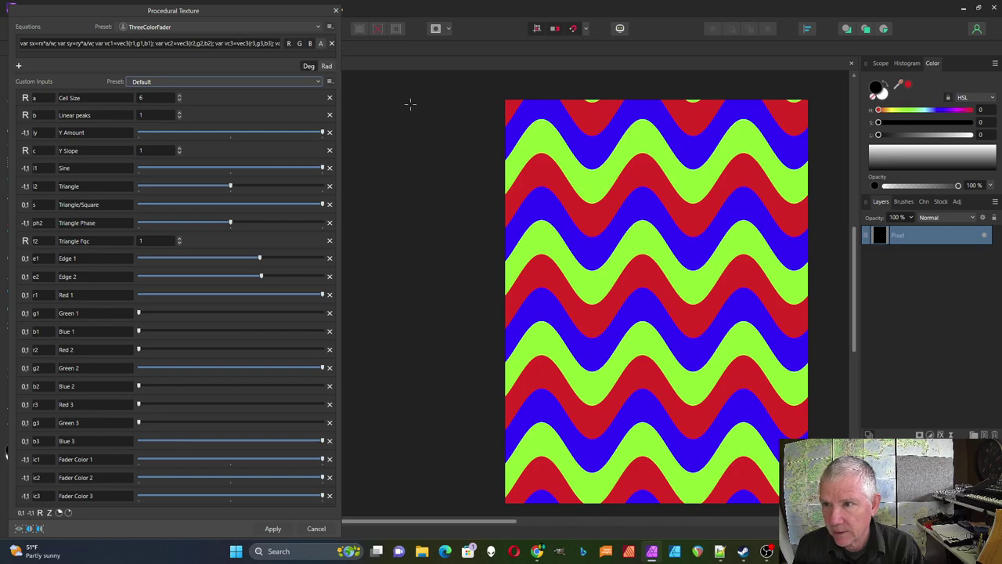
{"action": "left_click", "coordinate": [318, 83]}
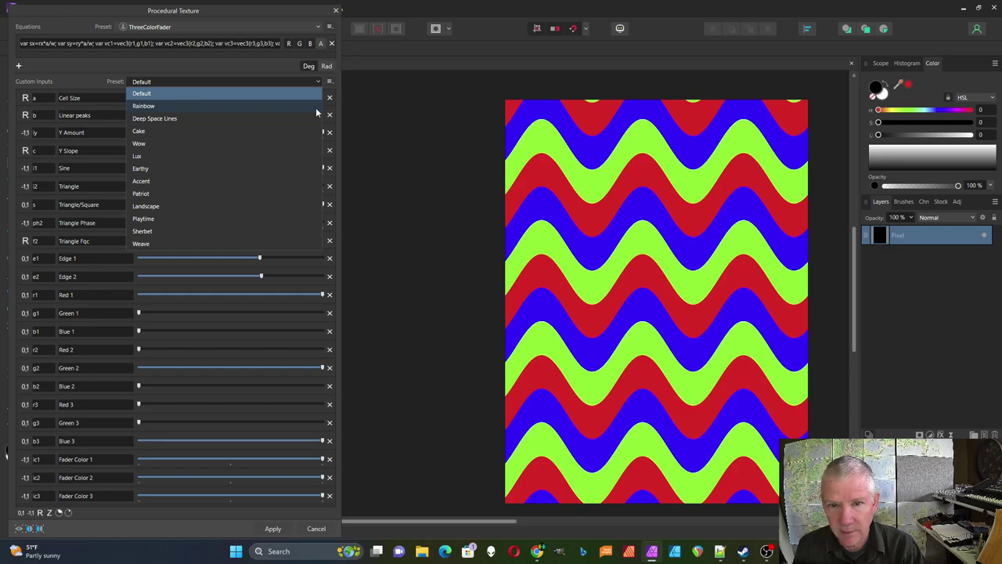
{"action": "left_click", "coordinate": [315, 106]}
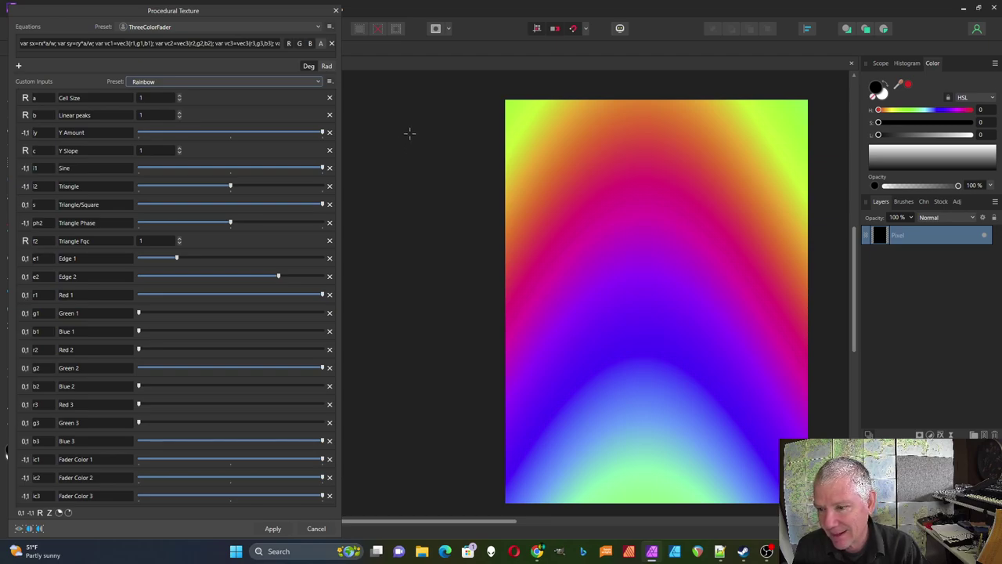
- Try the Deep Space Lines, Cake and Wow custom input presets in turn
{"action": "left_click", "coordinate": [319, 83]}
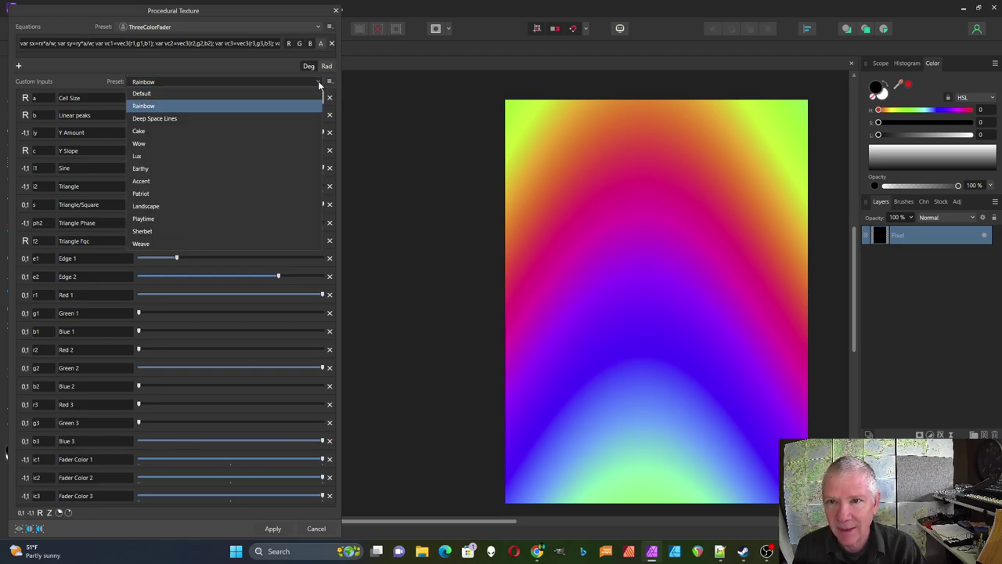
{"action": "left_click", "coordinate": [294, 119]}
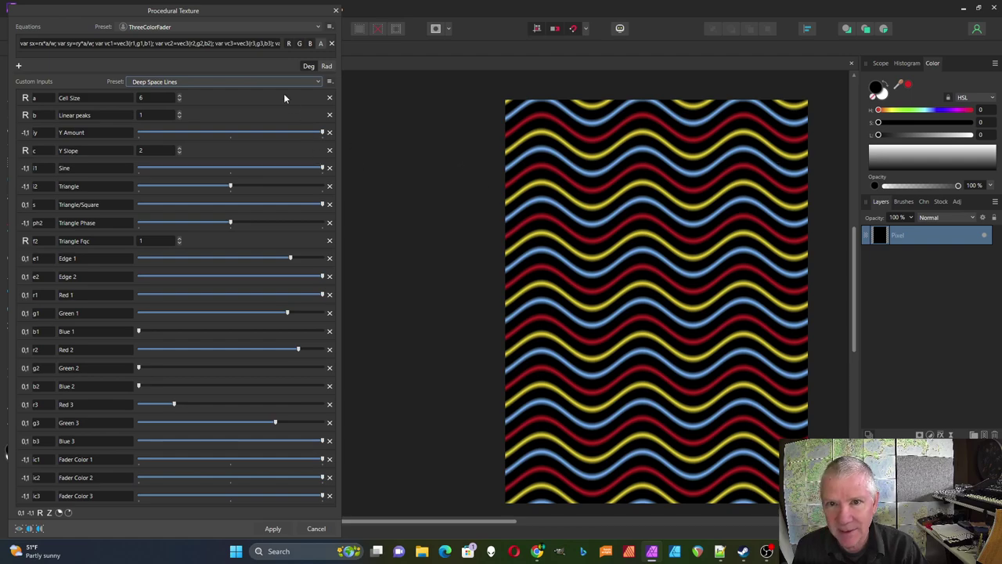
{"action": "left_click", "coordinate": [312, 84]}
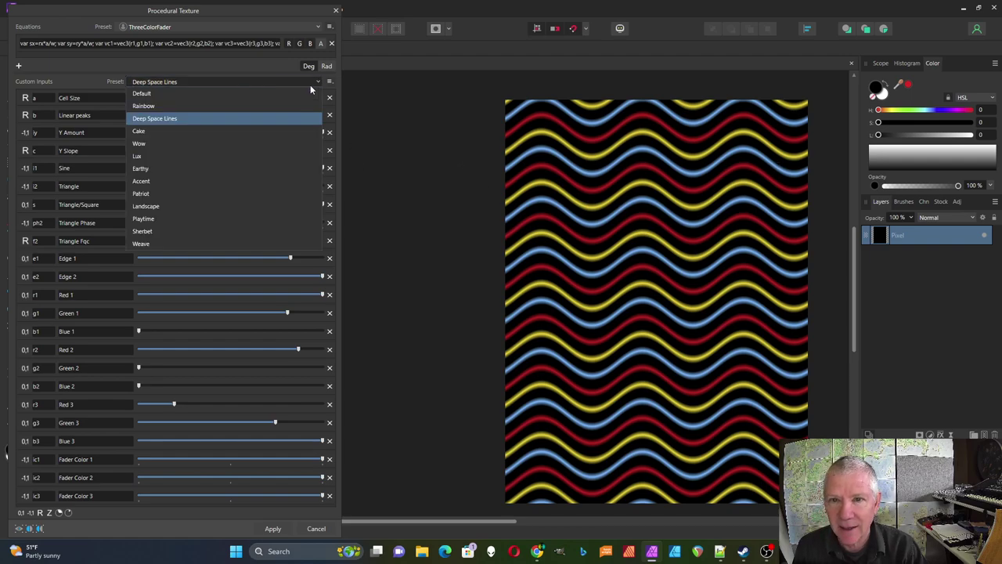
{"action": "left_click", "coordinate": [292, 132]}
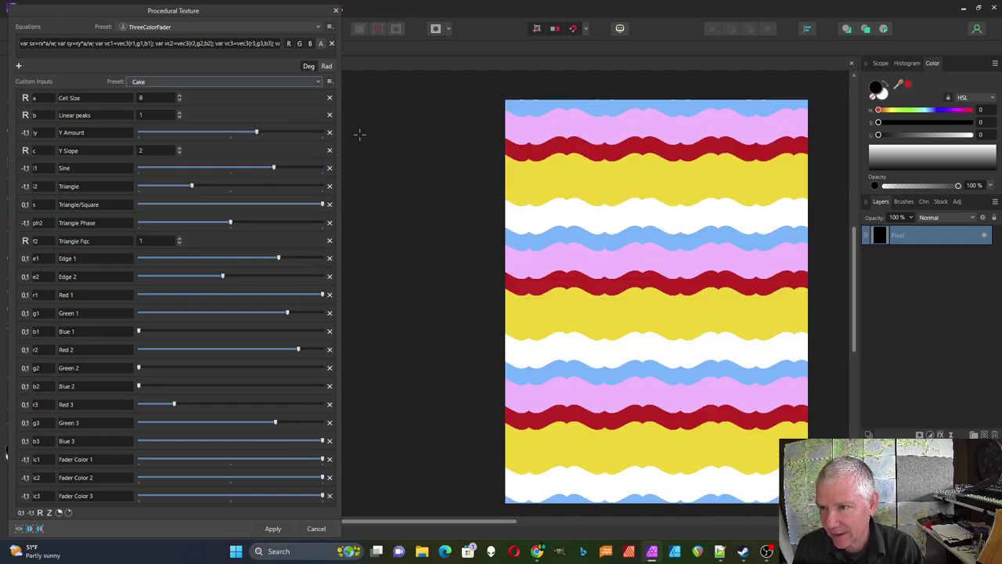
{"action": "left_click", "coordinate": [314, 83]}
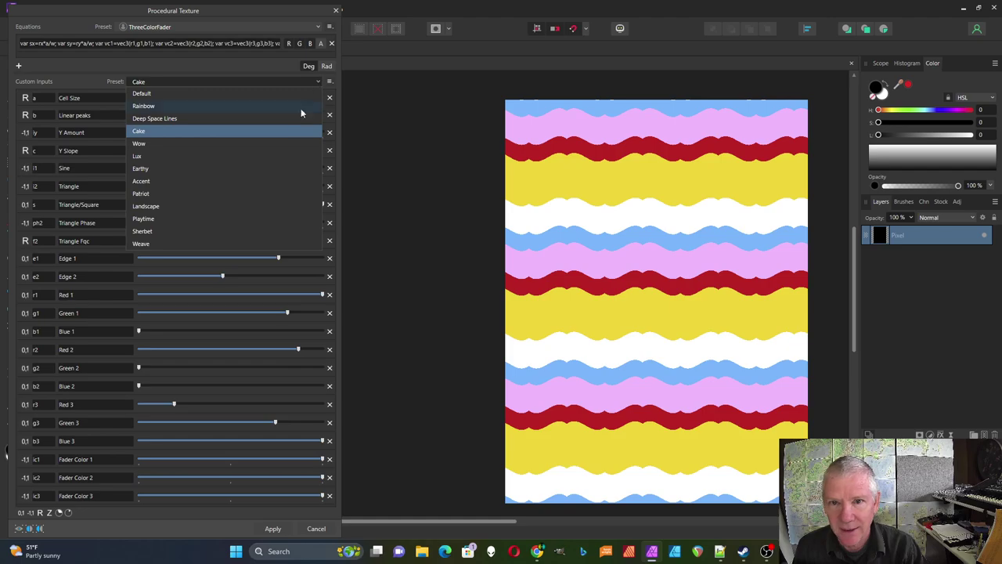
{"action": "left_click", "coordinate": [272, 145]}
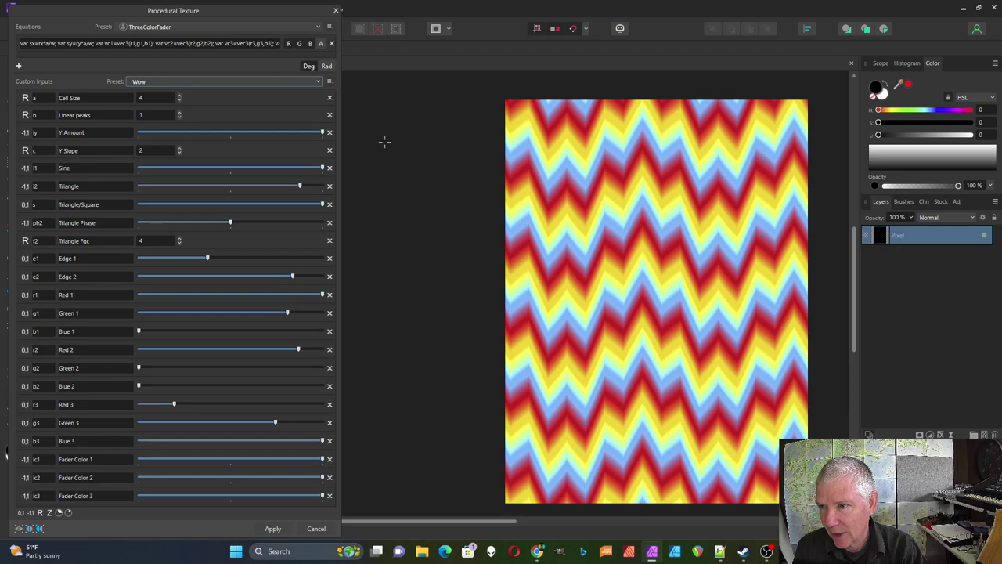
- Cycle again through Deep Space Lines and Cake, stepping down to settle on Wow
{"action": "left_click", "coordinate": [319, 83]}
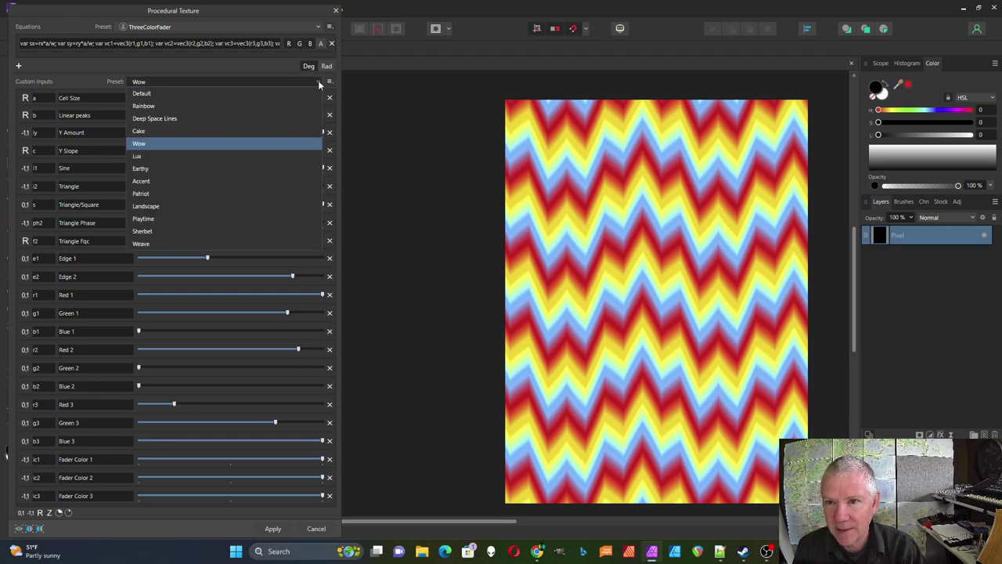
{"action": "left_click", "coordinate": [276, 122]}
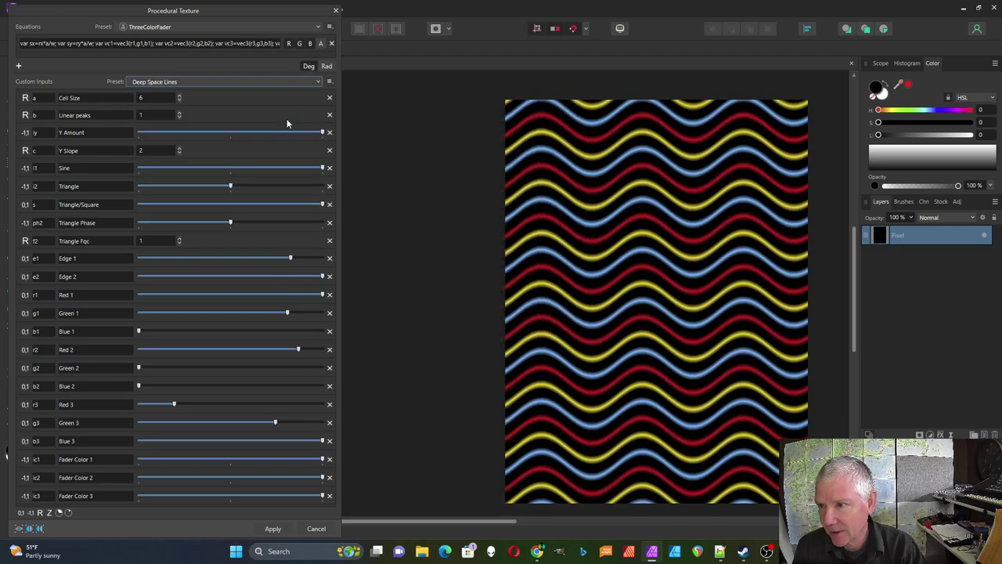
{"action": "left_click", "coordinate": [318, 82]}
{"action": "left_click", "coordinate": [301, 126]}
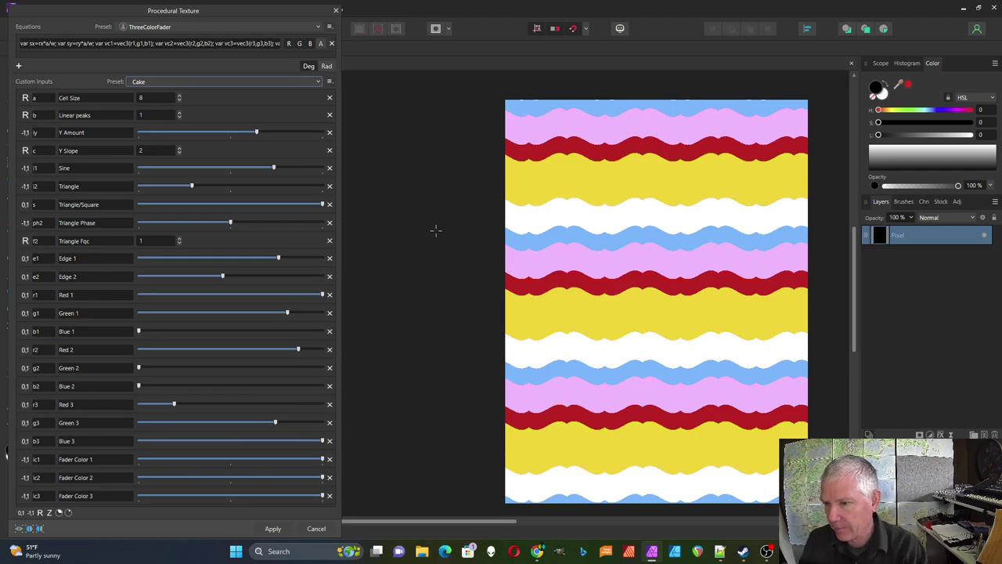
{"action": "key", "text": "Down"}
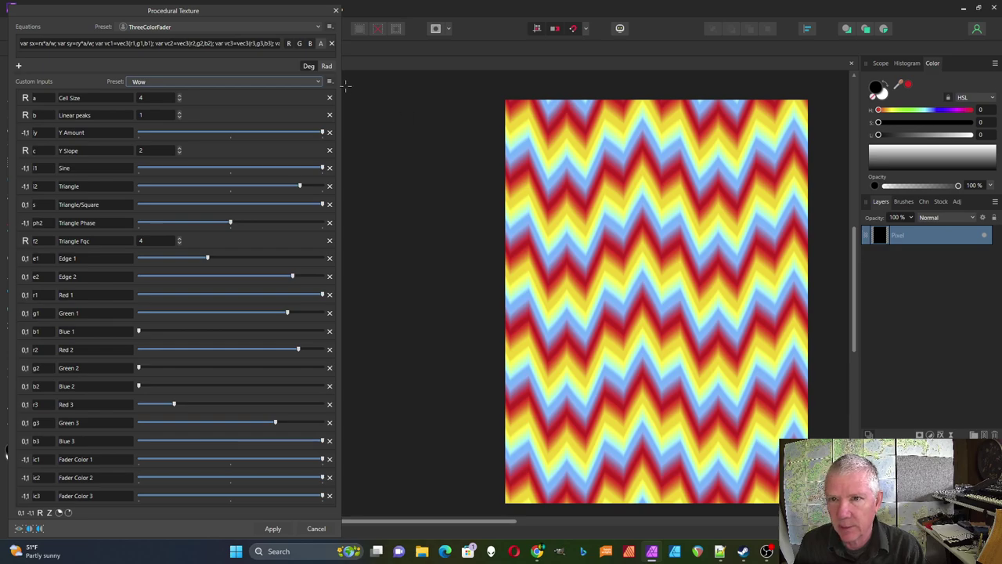
{"action": "left_click", "coordinate": [318, 83]}
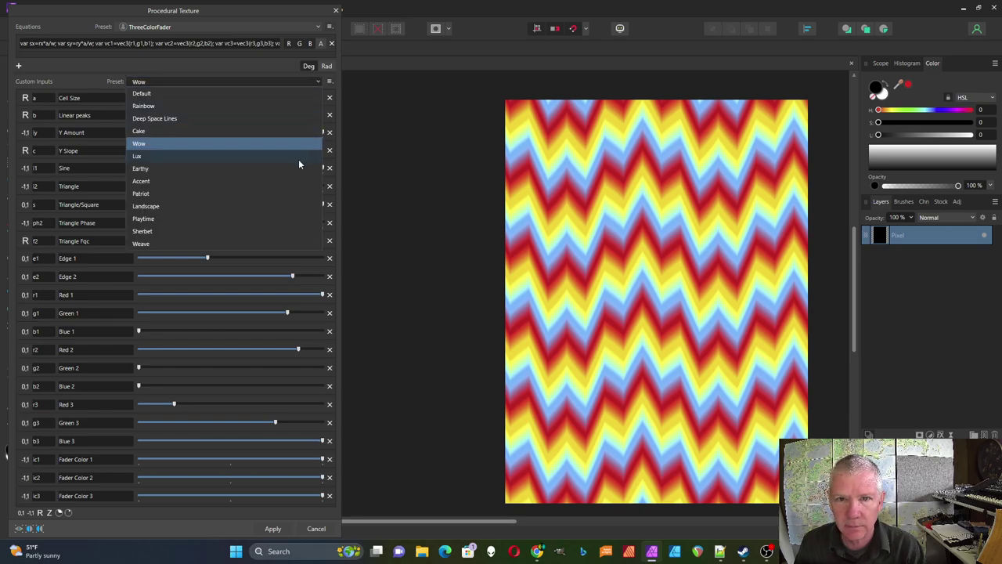
- Preview the Lux preset, then apply Earthy, testing the Fader Color 2 slider with each
{"action": "left_click", "coordinate": [298, 160]}
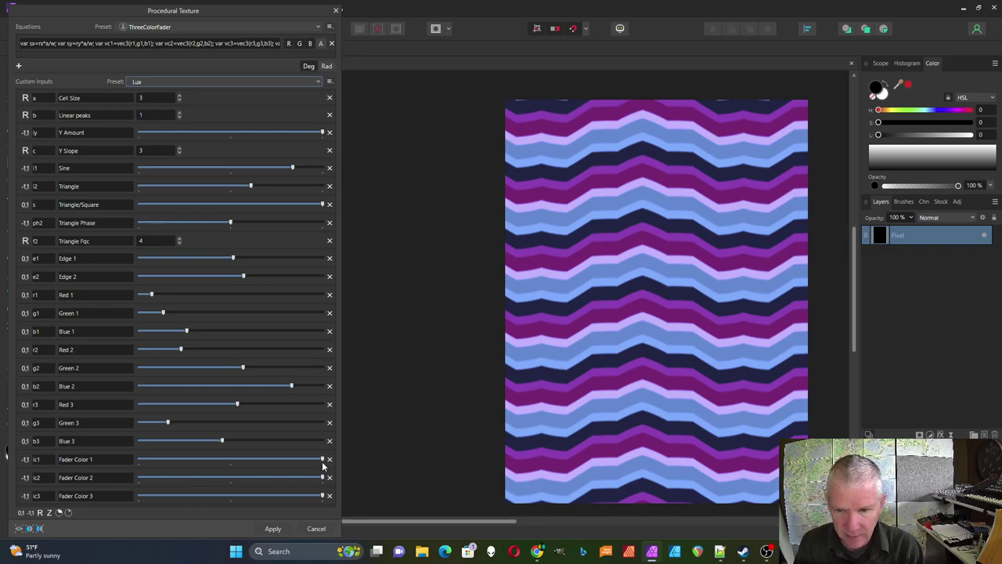
{"action": "mouse_move", "coordinate": [323, 476]}
{"action": "left_mouse_down"}
{"action": "mouse_move", "coordinate": [141, 480]}
{"action": "mouse_move", "coordinate": [323, 484]}
{"action": "left_mouse_up"}
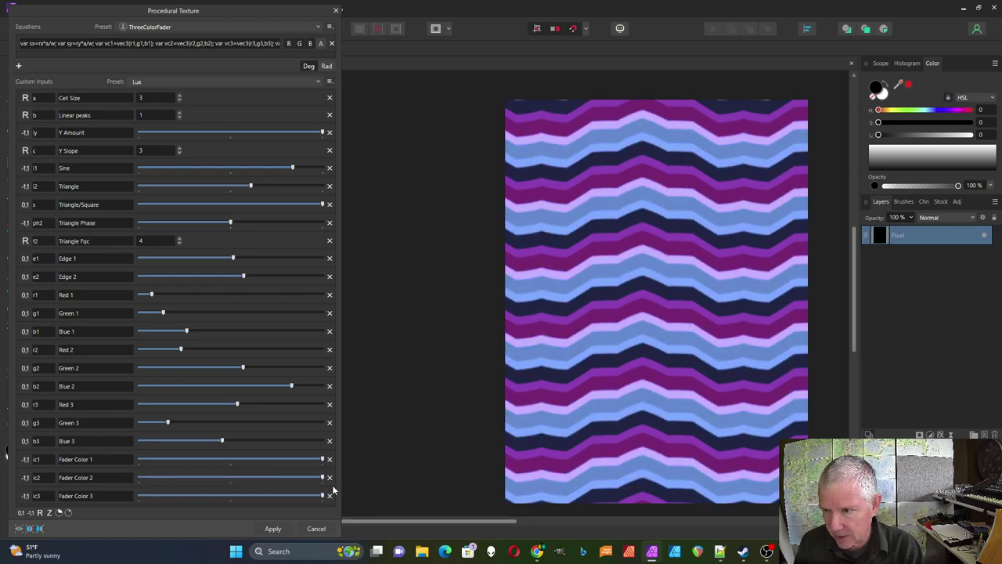
{"action": "left_click", "coordinate": [317, 82]}
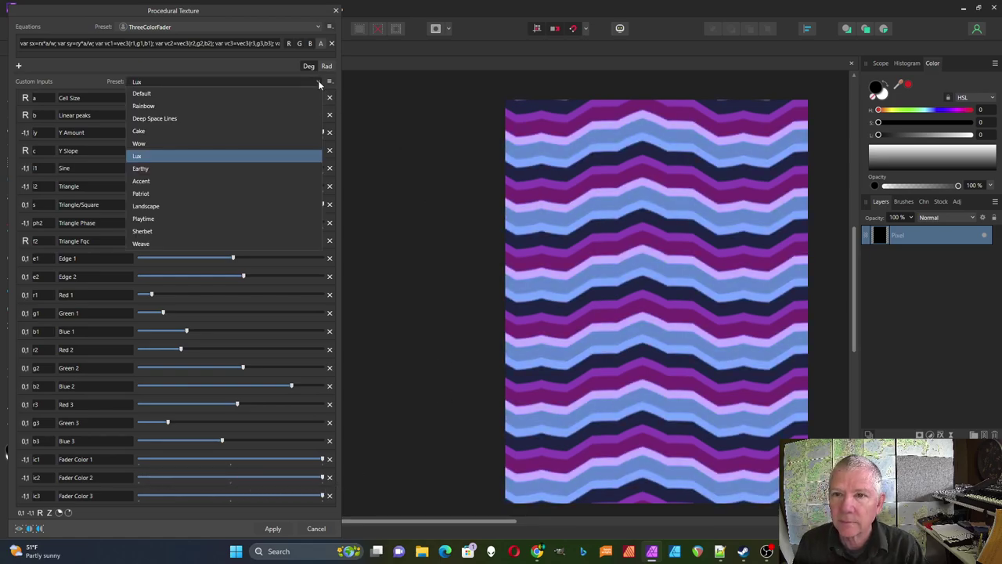
{"action": "left_click", "coordinate": [283, 168]}
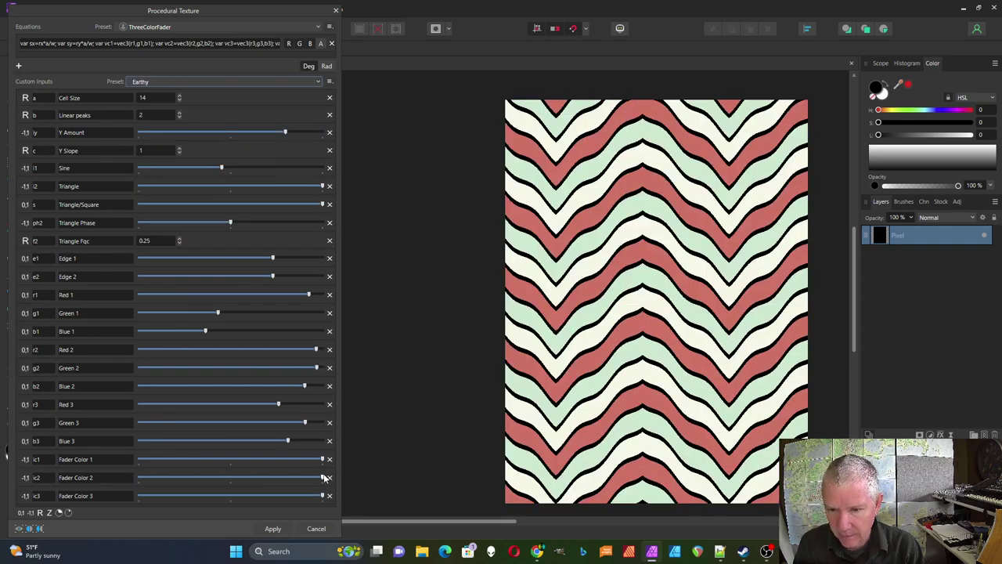
{"action": "mouse_move", "coordinate": [322, 478]}
{"action": "left_mouse_down"}
{"action": "mouse_move", "coordinate": [165, 480]}
{"action": "mouse_move", "coordinate": [337, 481]}
{"action": "left_mouse_up"}
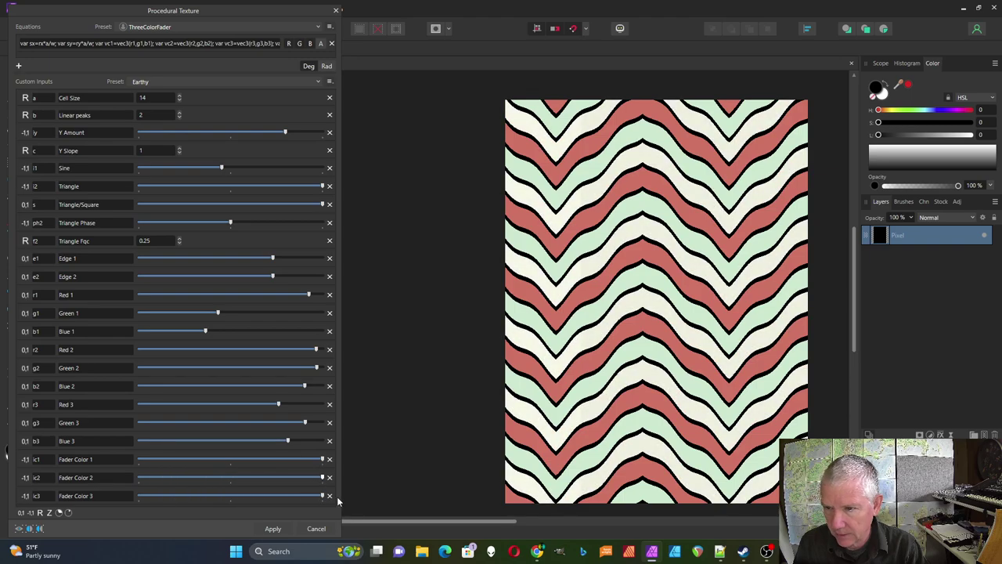
- Preview the Accent, Patriot and Landscape custom input presets in turn
{"action": "left_click", "coordinate": [319, 84]}
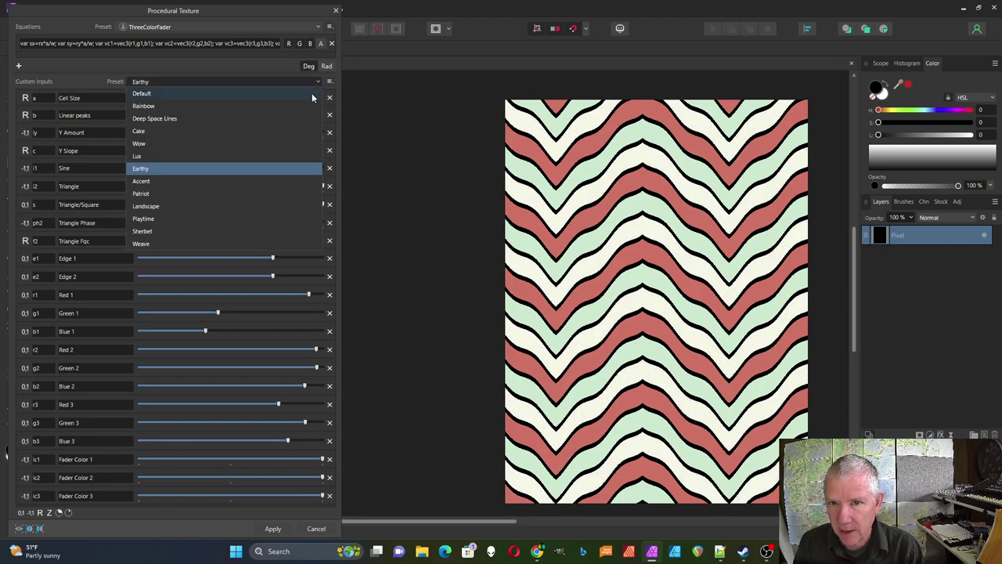
{"action": "left_click", "coordinate": [283, 178]}
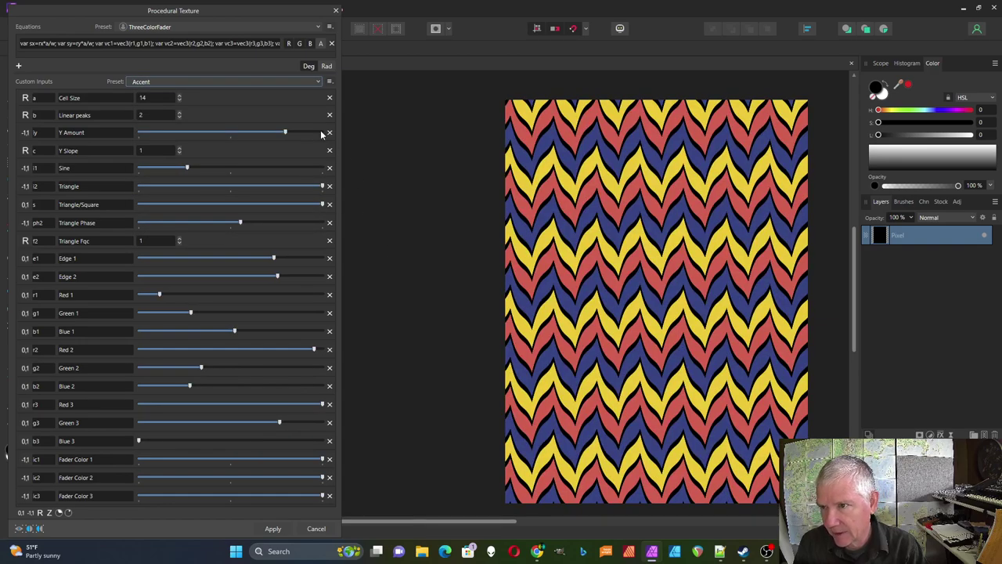
{"action": "left_click", "coordinate": [317, 82]}
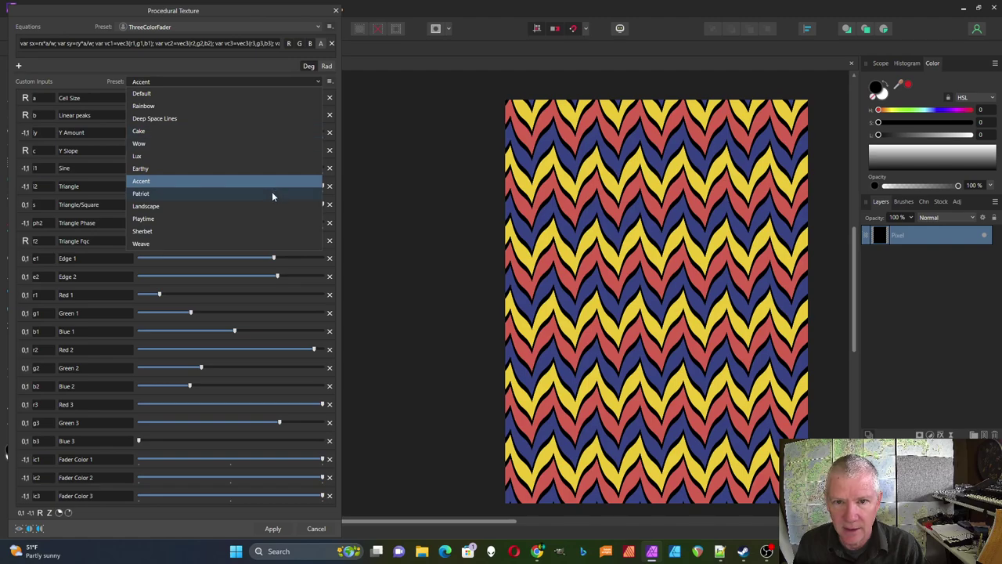
{"action": "left_click", "coordinate": [272, 193]}
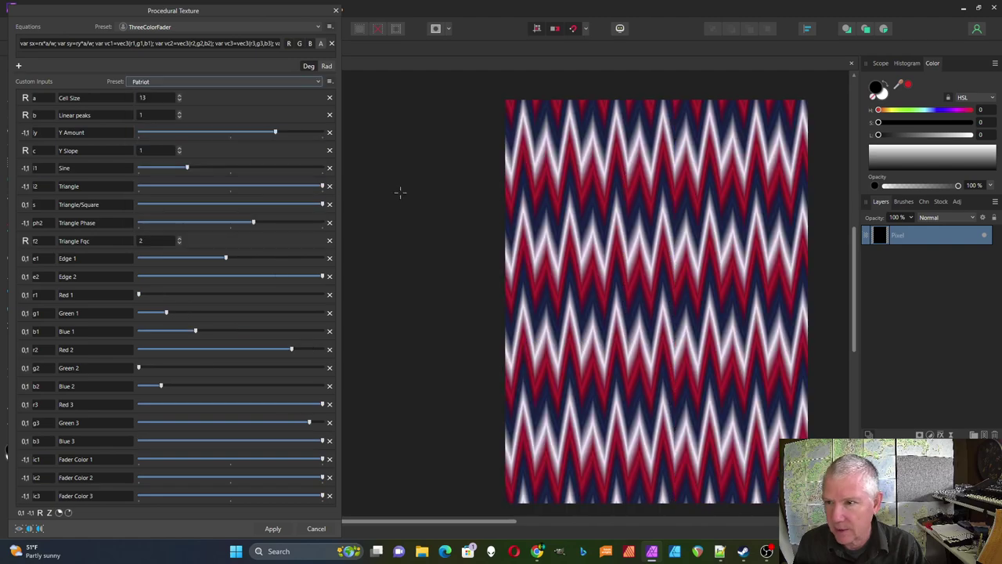
{"action": "left_click", "coordinate": [321, 83]}
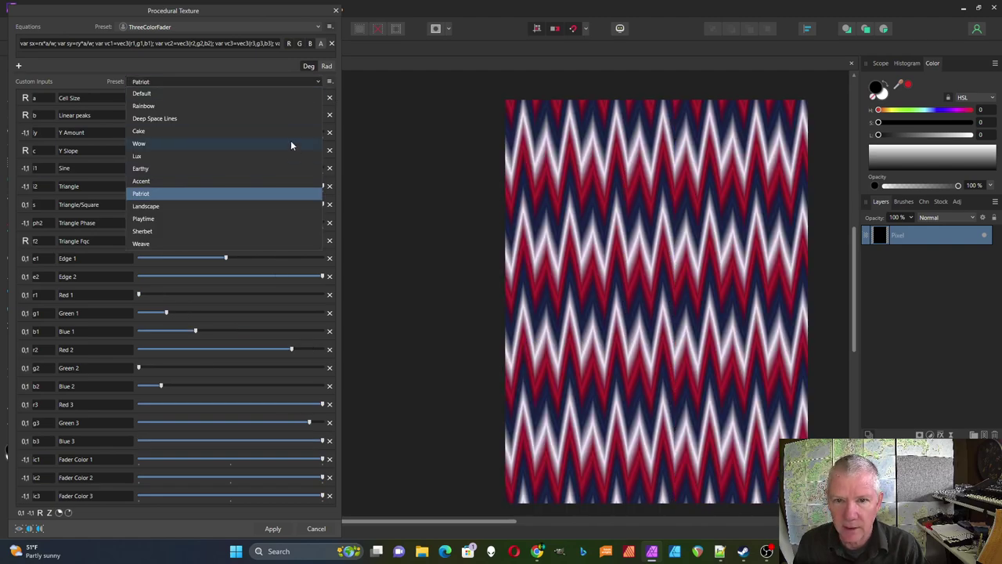
{"action": "left_click", "coordinate": [283, 206]}
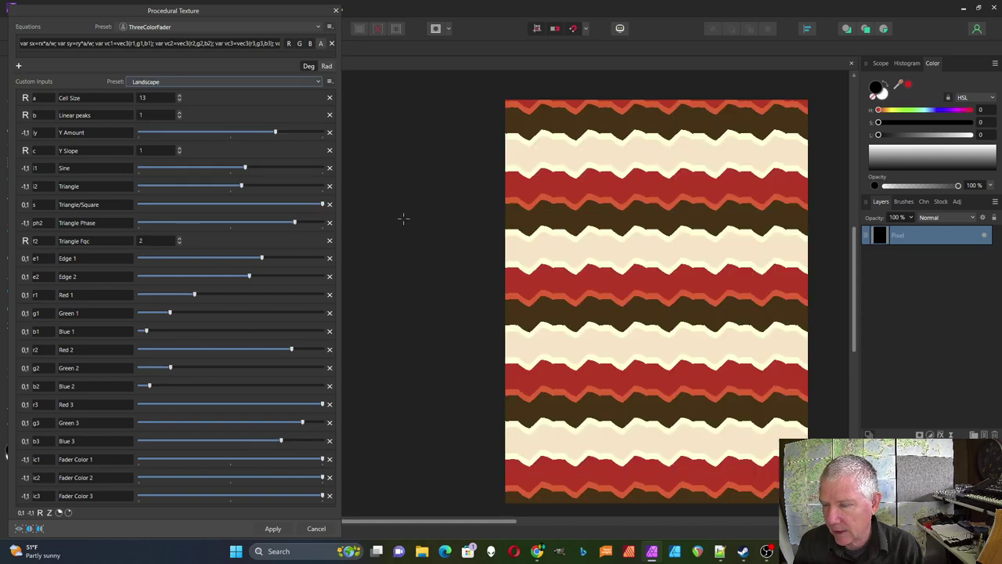
- Preview the Playtime and Sherbet presets, finishing on Weave
{"action": "left_click", "coordinate": [318, 83]}
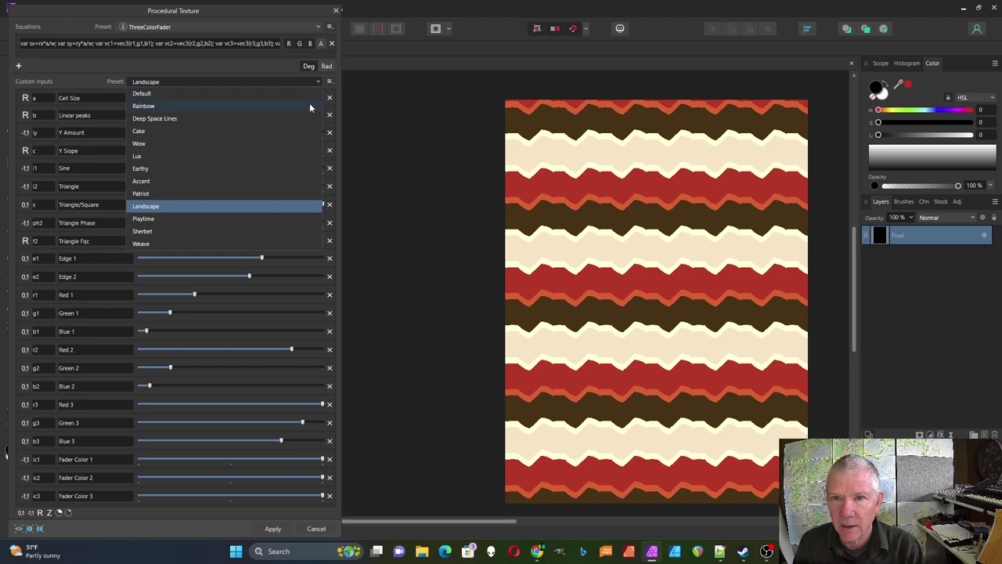
{"action": "left_click", "coordinate": [282, 215]}
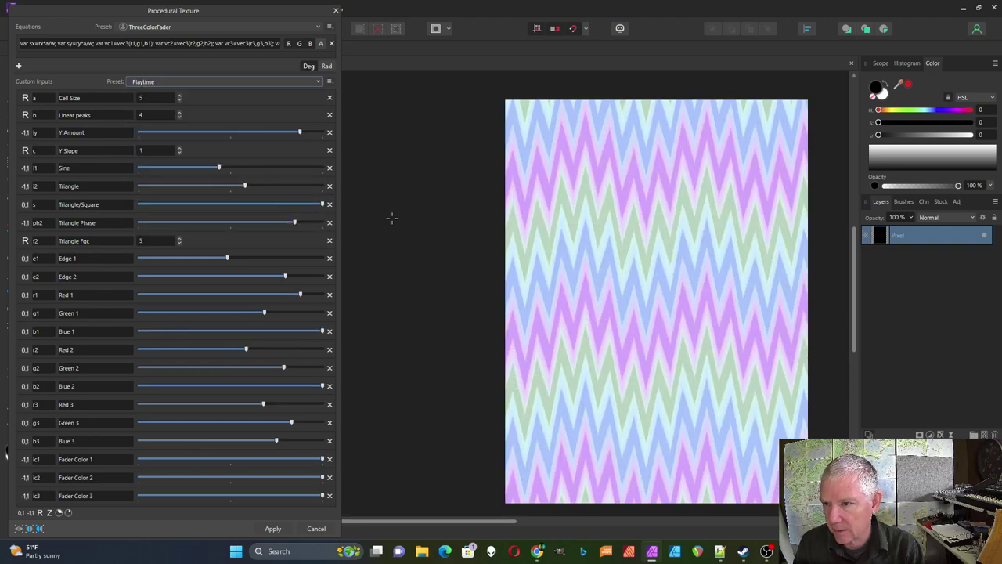
{"action": "left_click", "coordinate": [318, 82]}
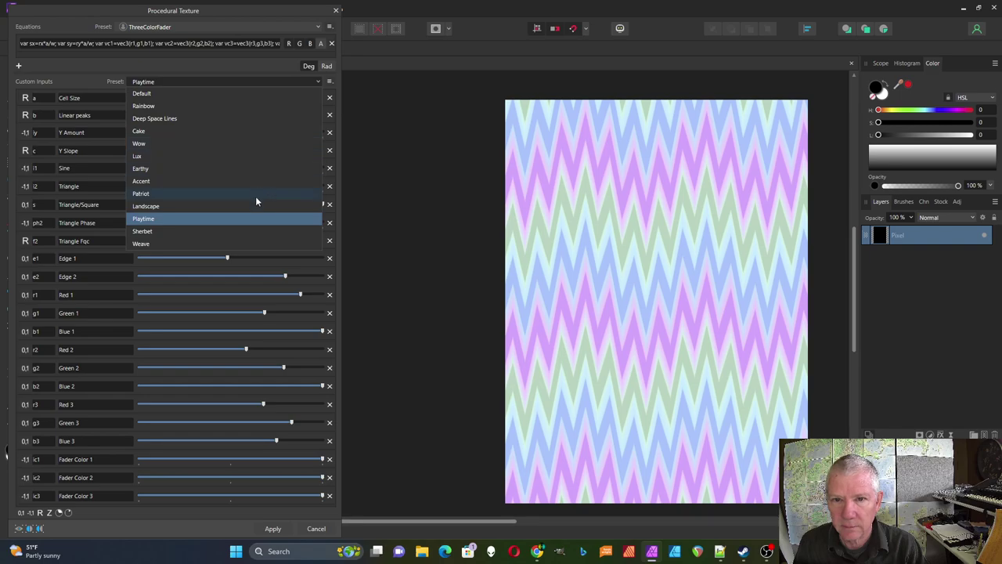
{"action": "left_click", "coordinate": [243, 232]}
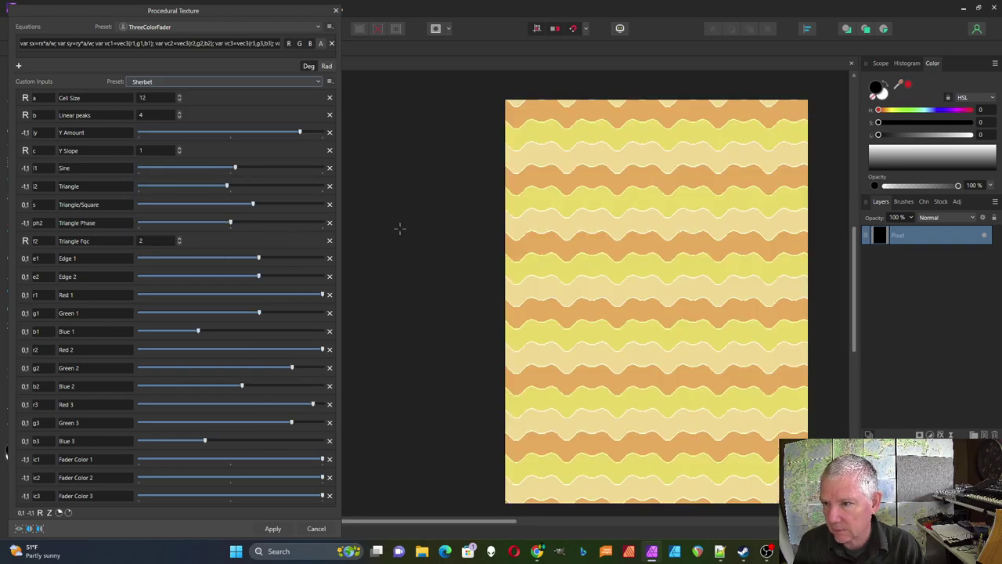
{"action": "left_click", "coordinate": [318, 81]}
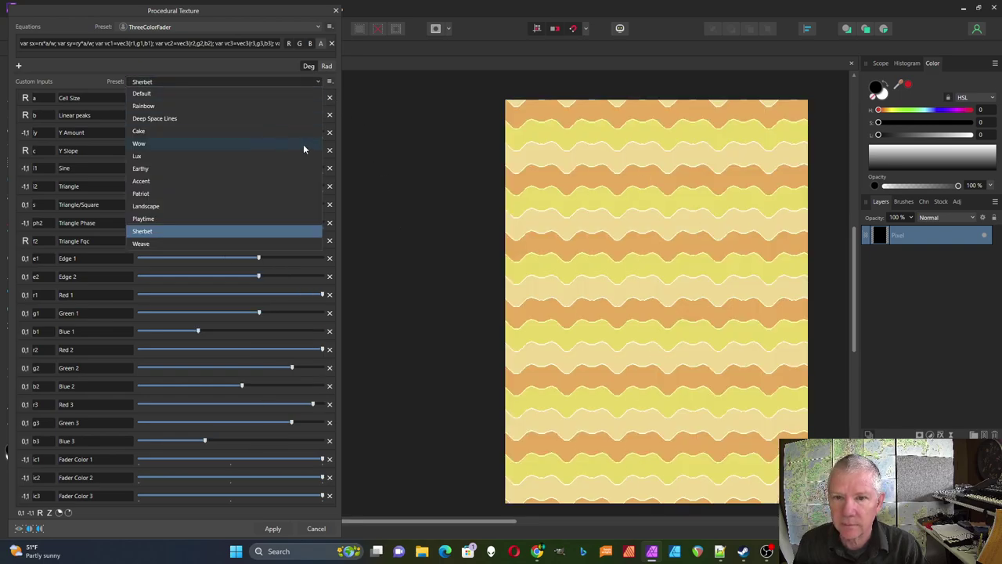
{"action": "left_click", "coordinate": [267, 244]}
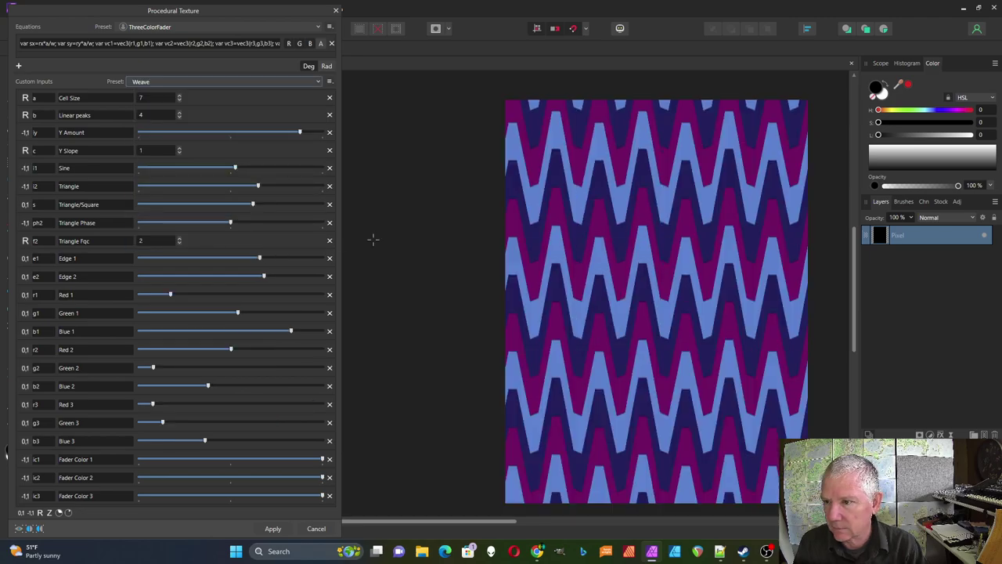